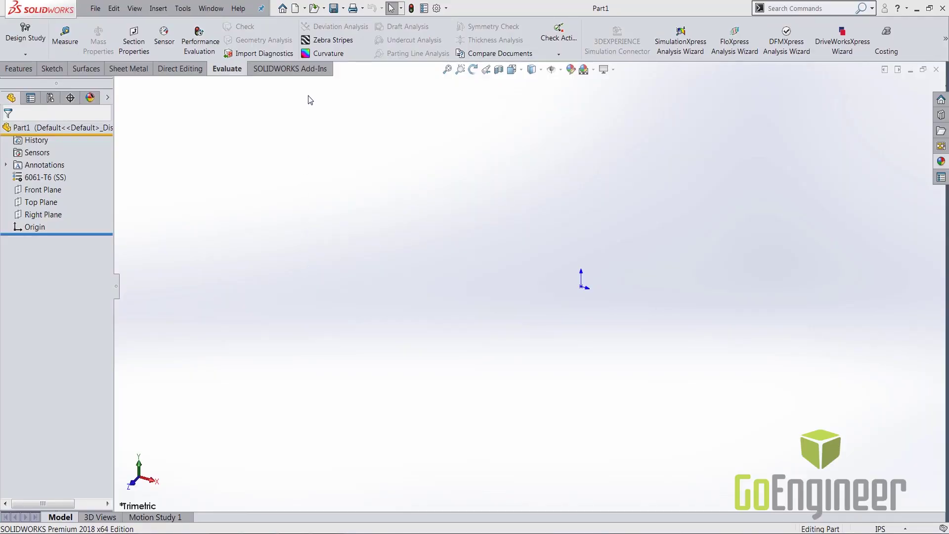
Enable the SOLIDWORKS Simulation add-in and show the Simulation tools.
left_click(316, 73)
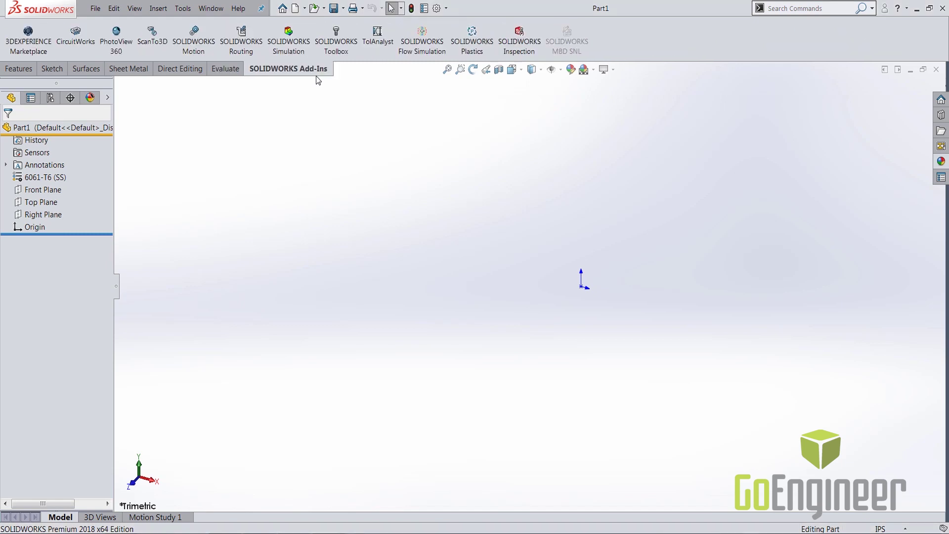
left_click(292, 45)
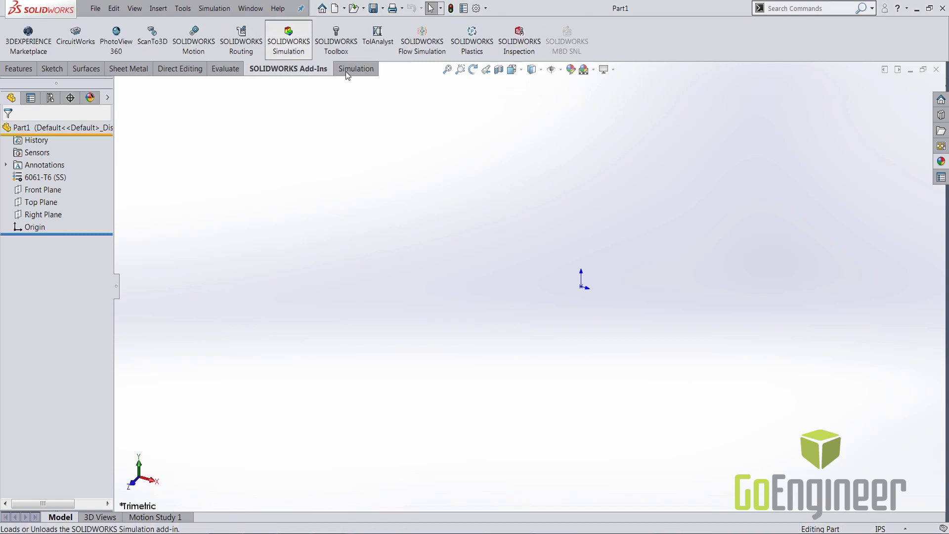
left_click(347, 71)
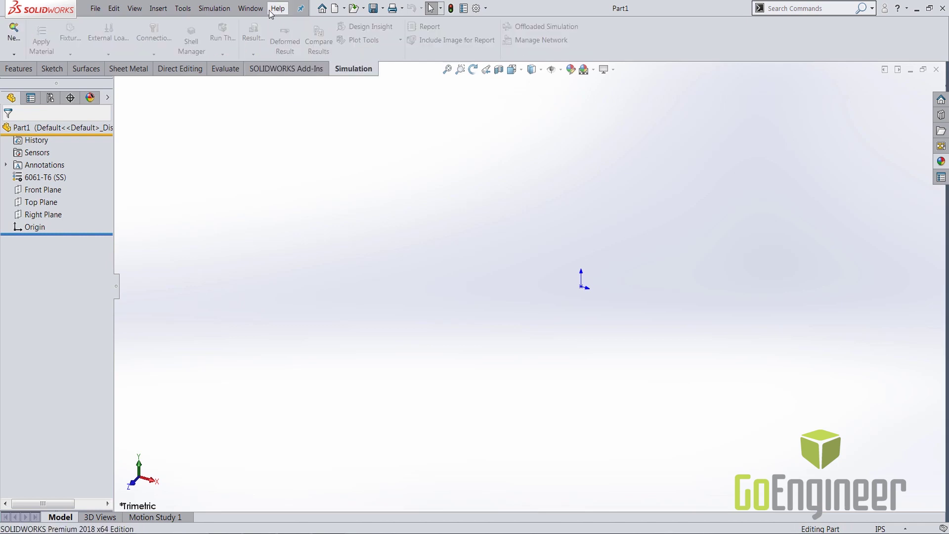
Open the NAFEMS Benchmarks validation page from SOLIDWORKS Simulation help.
left_click(278, 8)
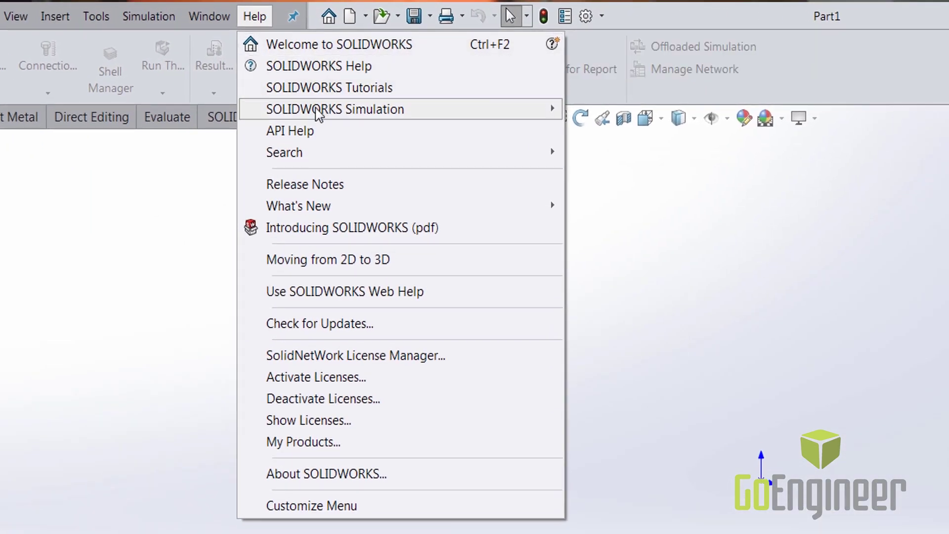
mouse_move(409, 117)
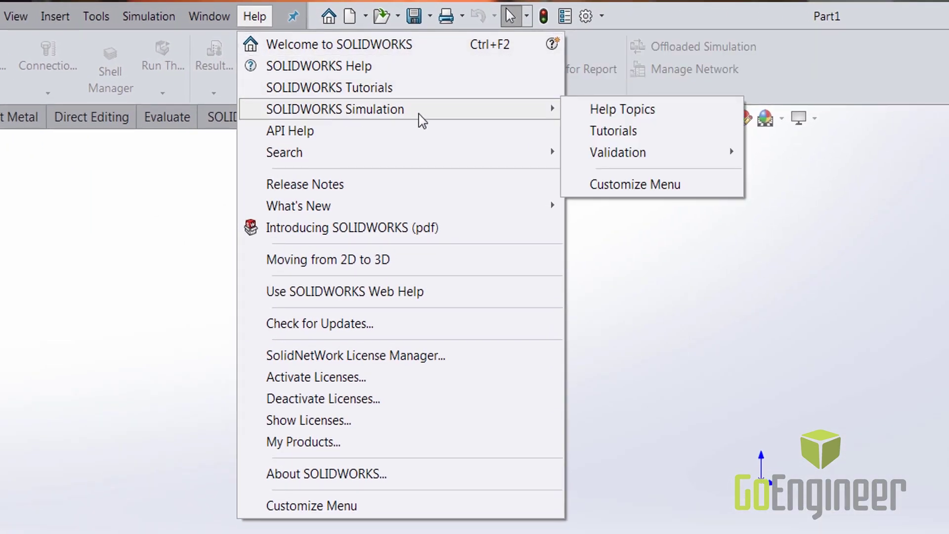
mouse_move(654, 156)
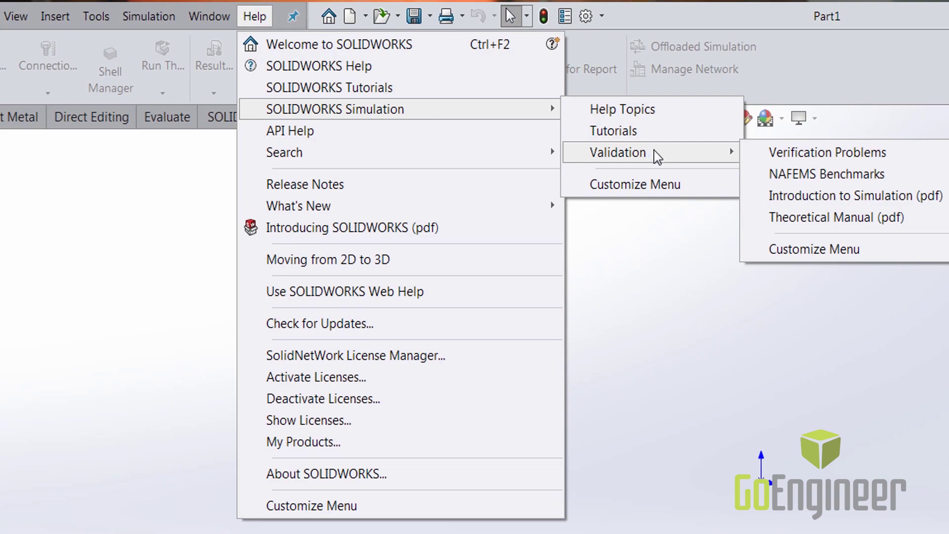
left_click(755, 175)
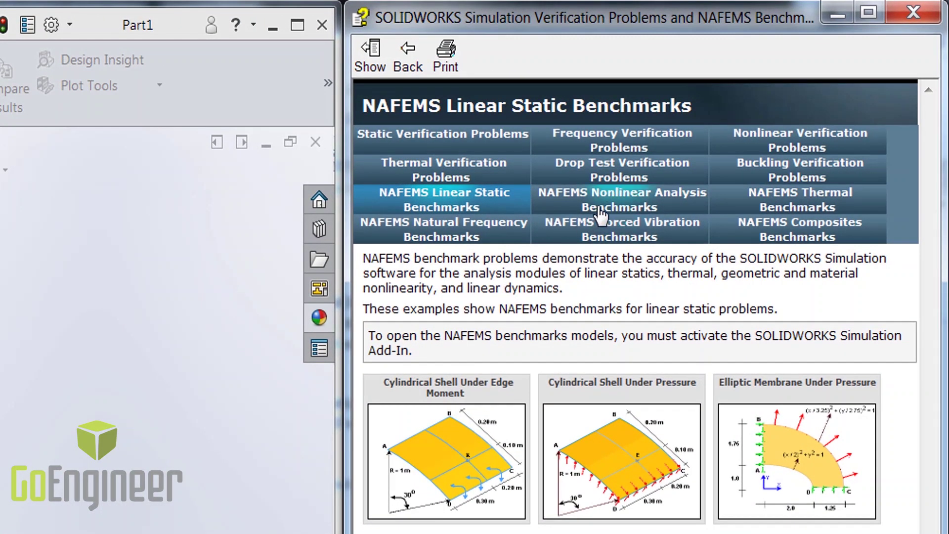
Browse the Nonlinear, Thermal and Natural Frequency benchmark lists, then return to Linear Static.
left_click(600, 210)
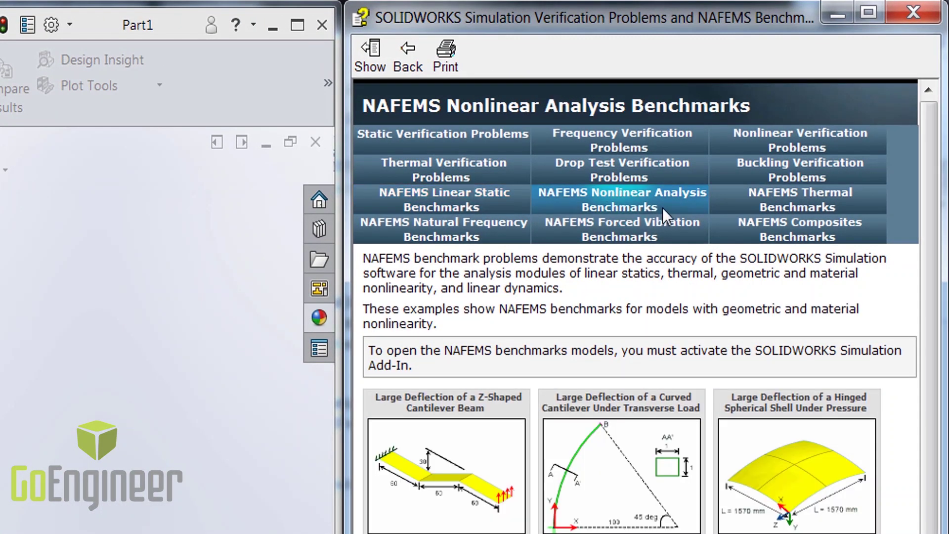
left_click(761, 208)
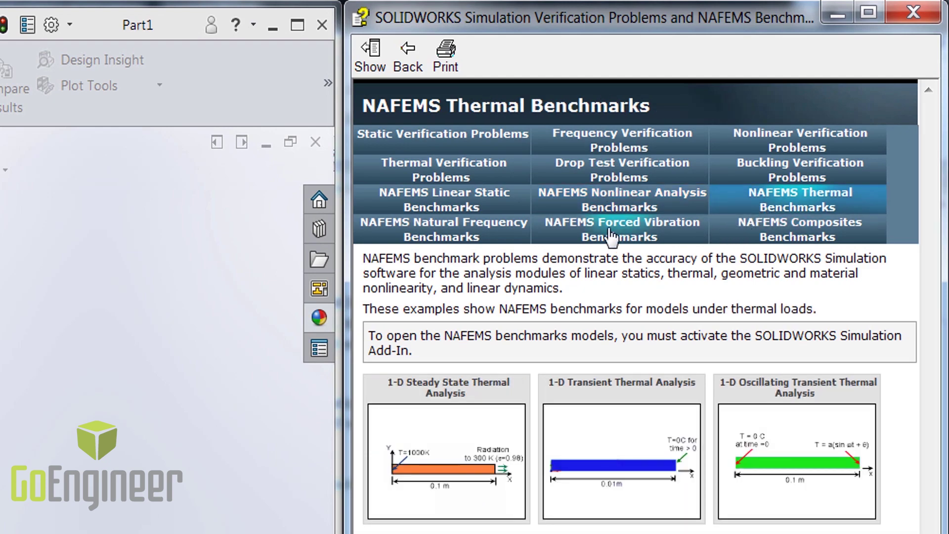
left_click(482, 232)
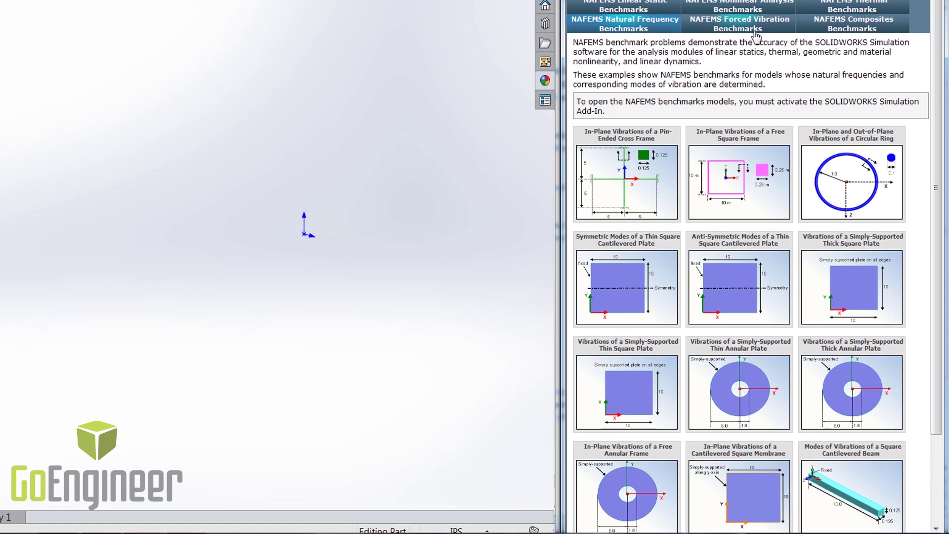
left_click(653, 9)
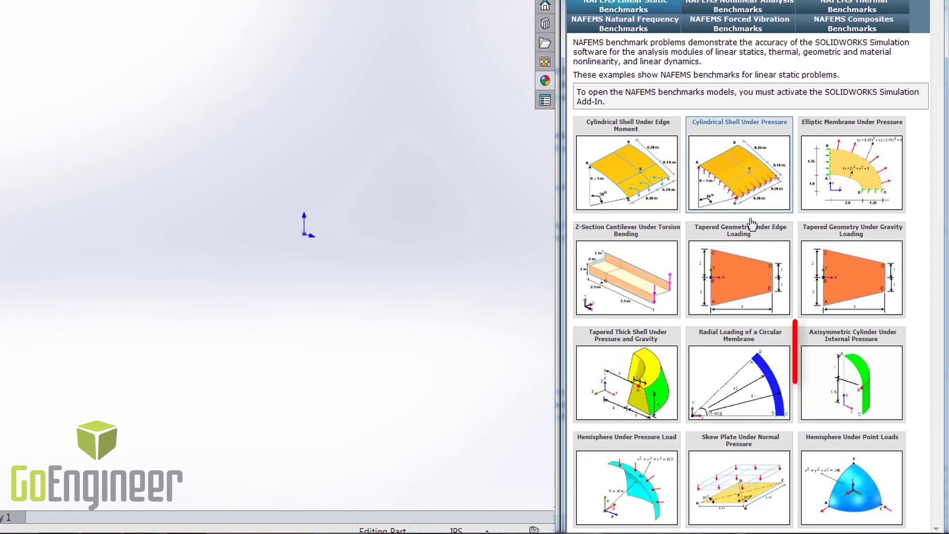
Open the Axisymmetric Cylinder benchmark's NAFEMS_IC39.sldprt model and switch to Study A.
left_click(883, 391)
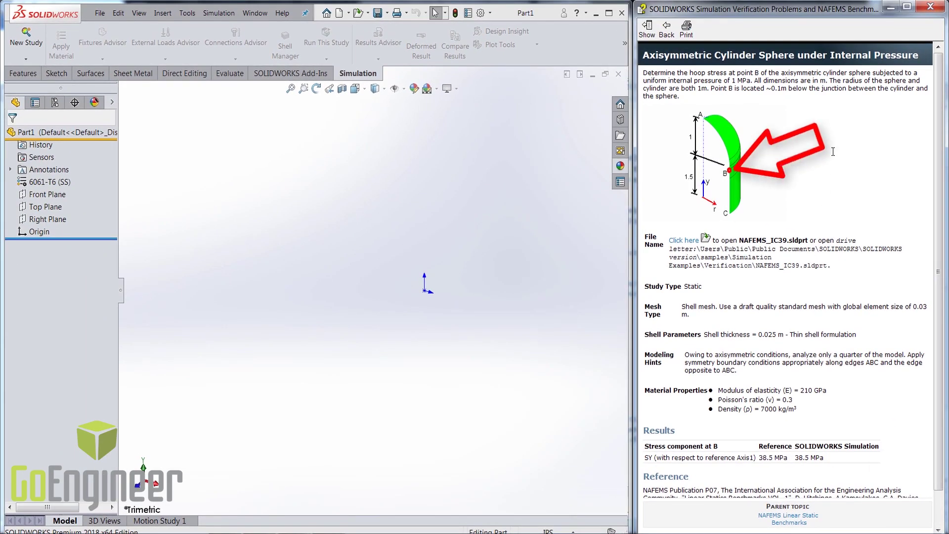
left_click(688, 241)
left_click(511, 294)
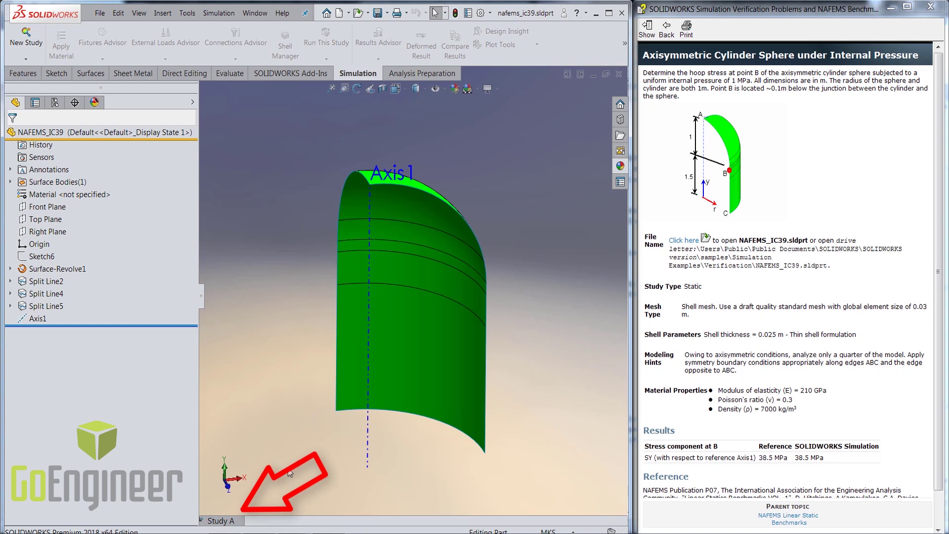
left_click(225, 523)
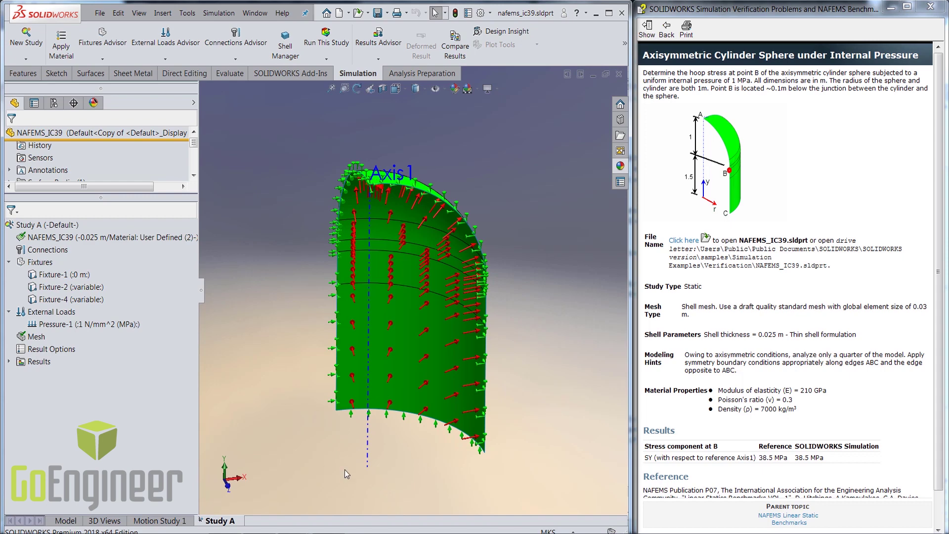
right_click(174, 238)
left_click(250, 307)
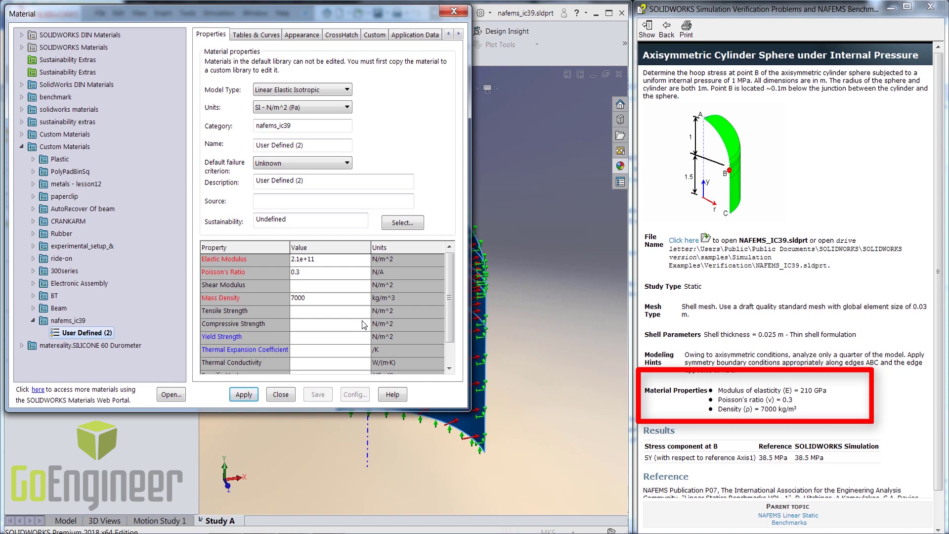
left_click(285, 393)
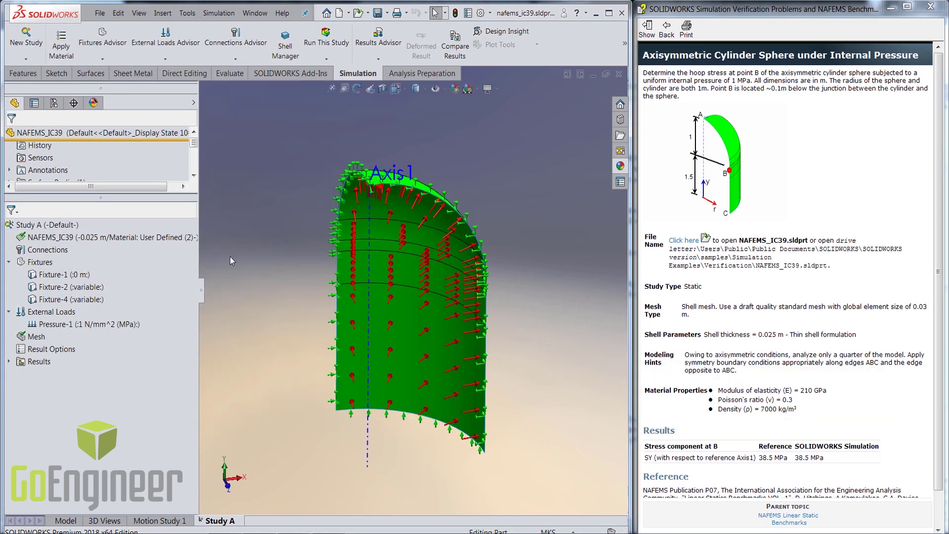
right_click(176, 241)
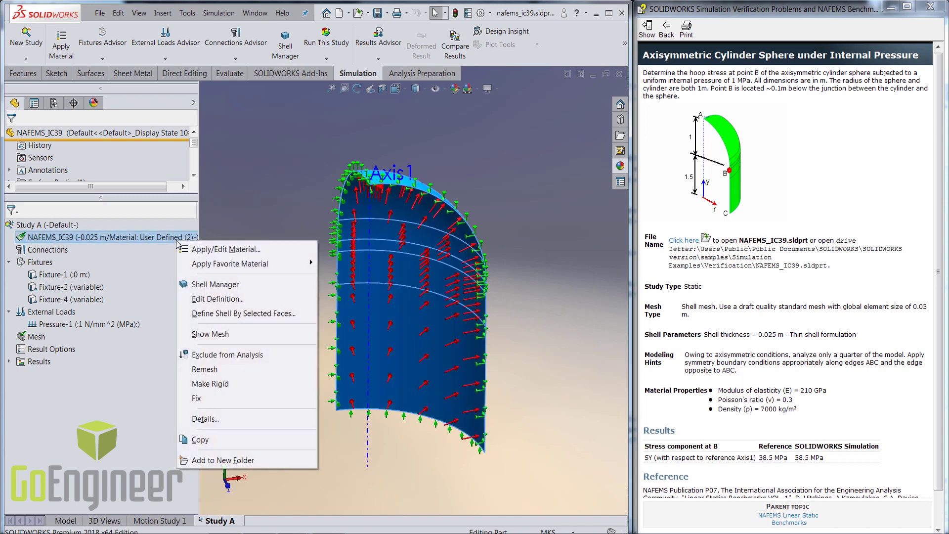
left_click(216, 299)
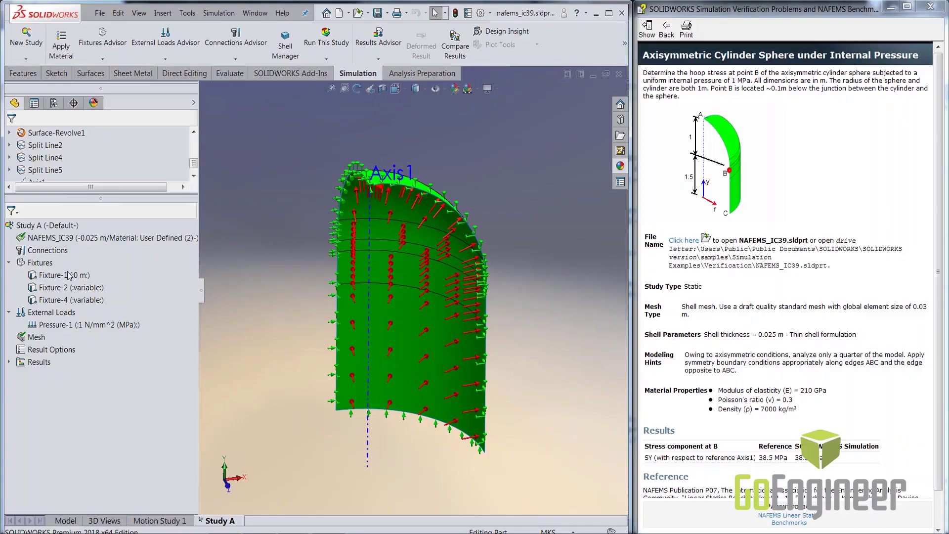
right_click(69, 275)
left_click(85, 281)
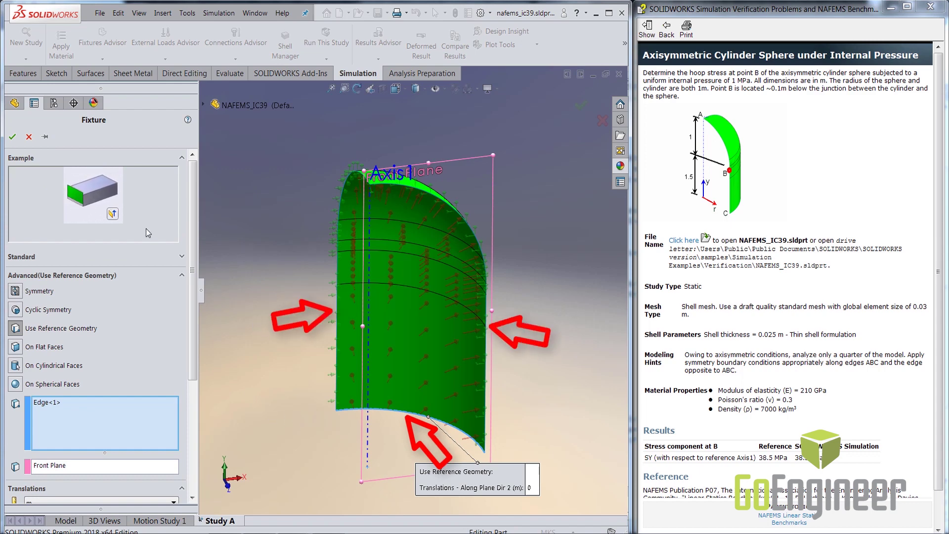
key("Escape")
left_click(287, 343)
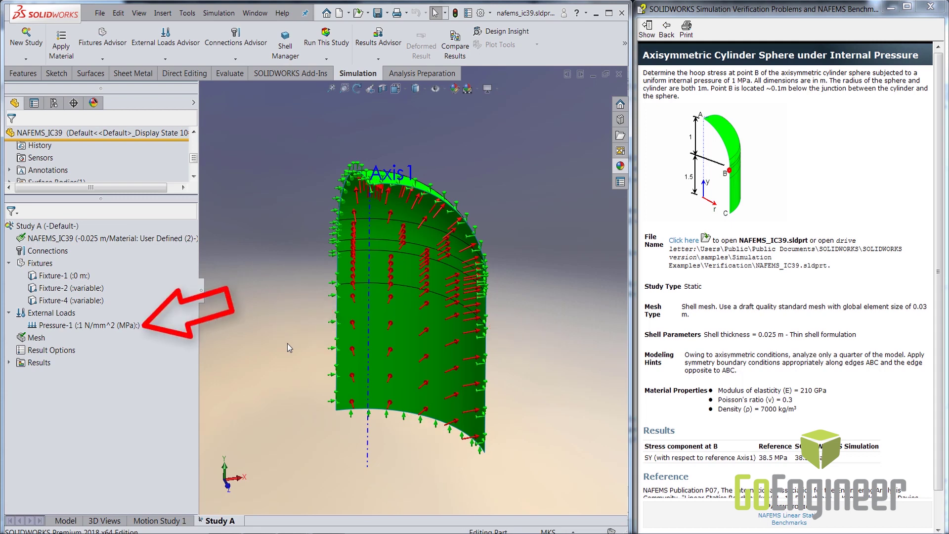
left_click(326, 37)
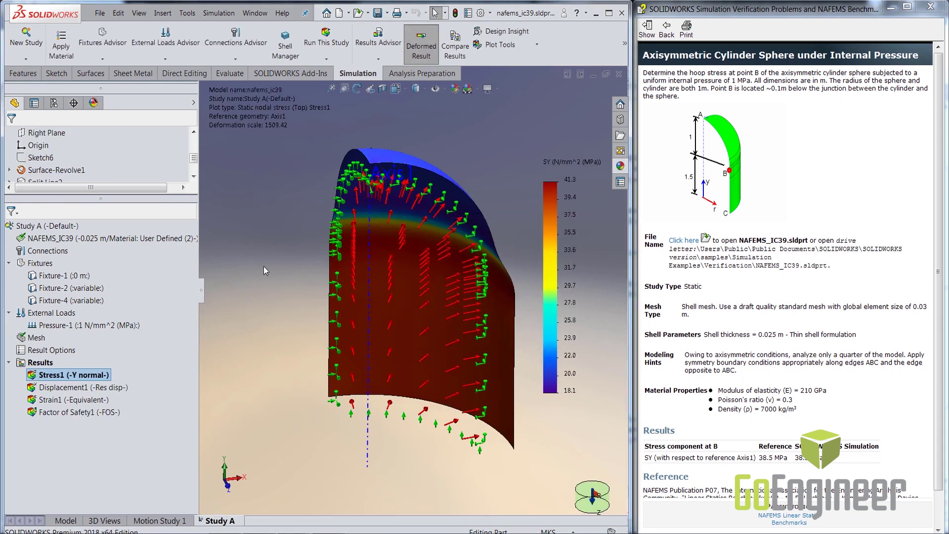
Hide fixture and load symbols and reference the Stress1 Y-stress plot to Axis1.
left_click(445, 90)
left_click(437, 266)
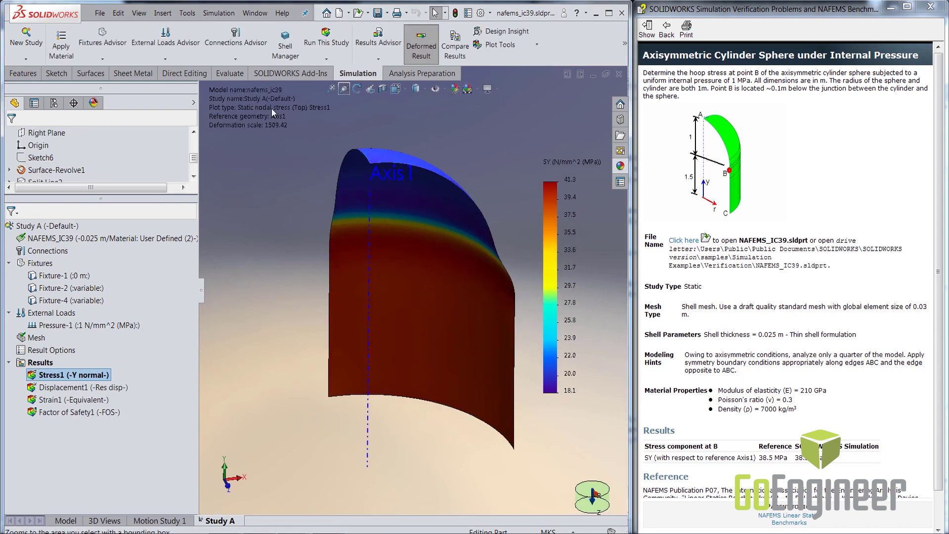
right_click(69, 376)
left_click(134, 129)
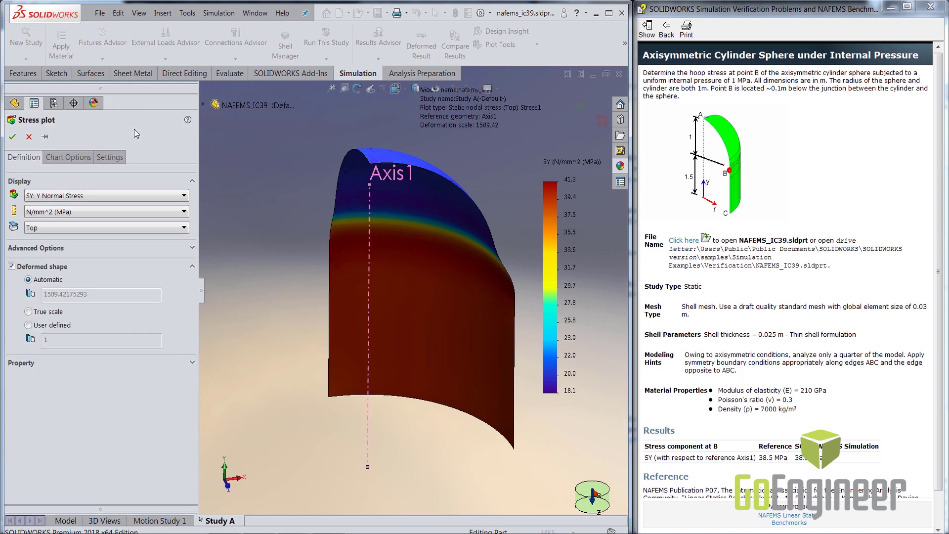
left_click(149, 262)
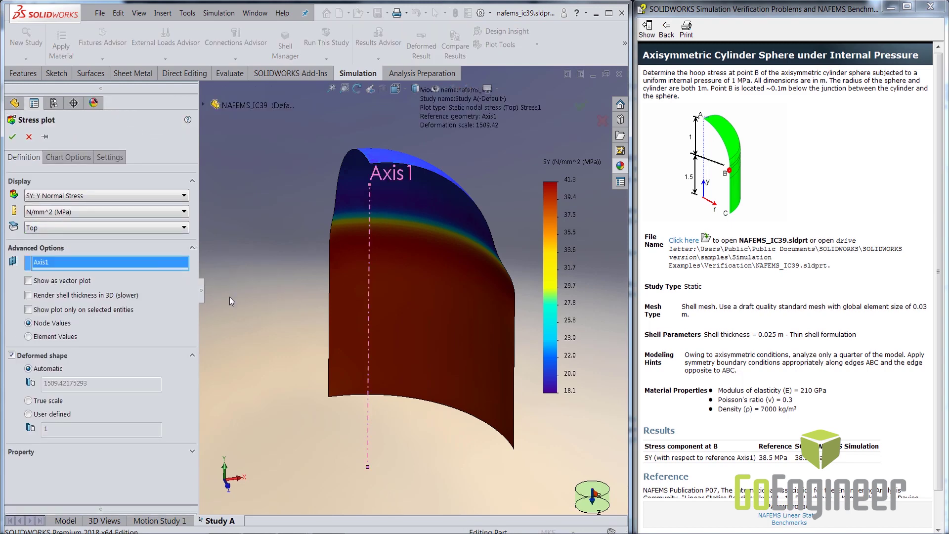
left_click(12, 137)
right_click(87, 377)
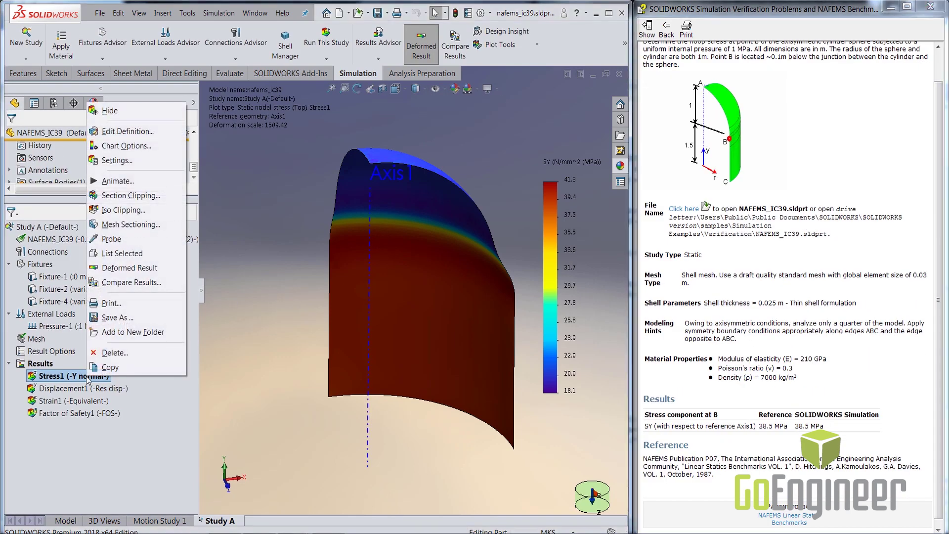
Probe point B on the edge, reading SY of 38.4 N/mm^2 at node 74.
left_click(139, 241)
left_click(485, 295)
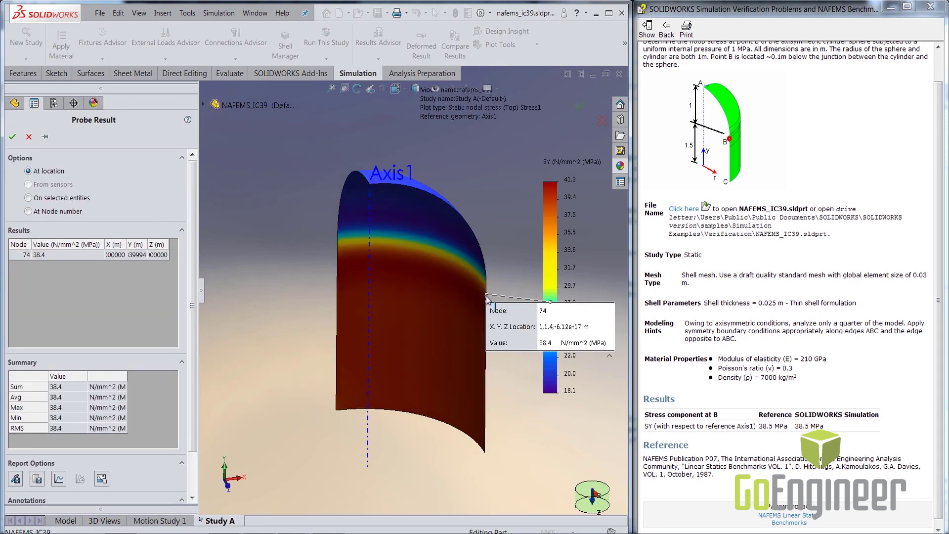